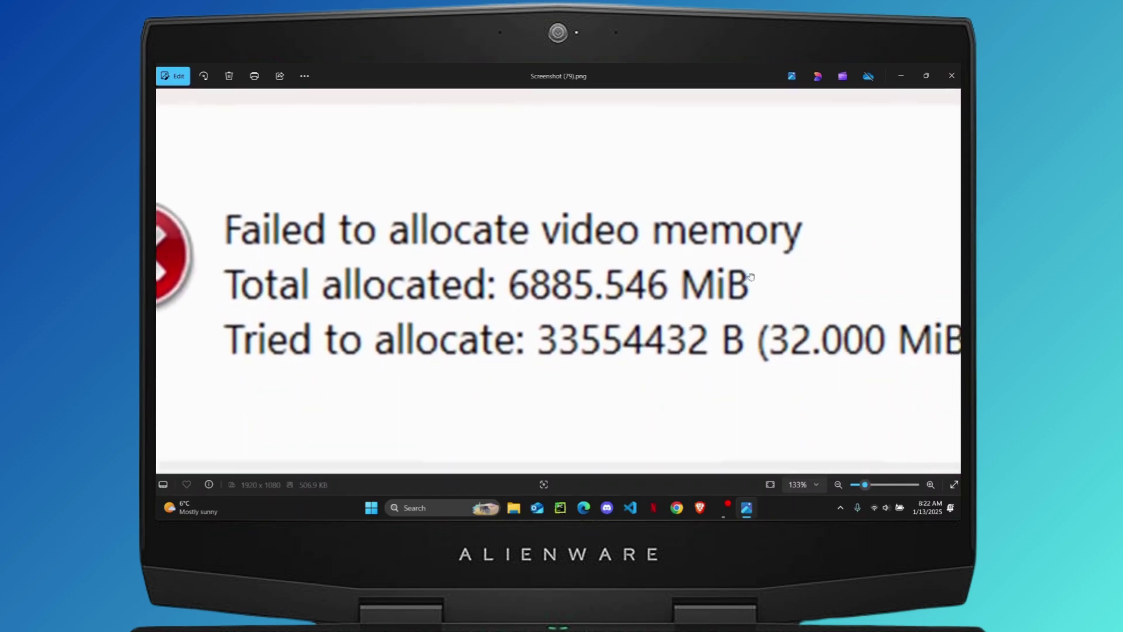
Close the 'Failed to allocate video memory' screenshot in Photos to reveal the desktop
left_click(951, 76)
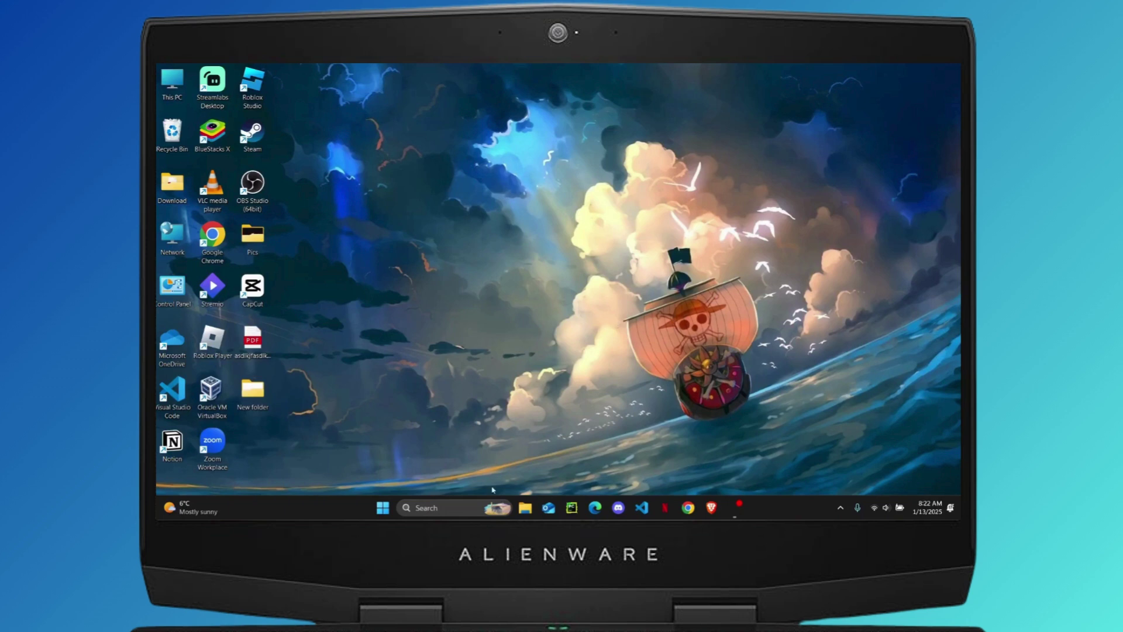
left_click(383, 507)
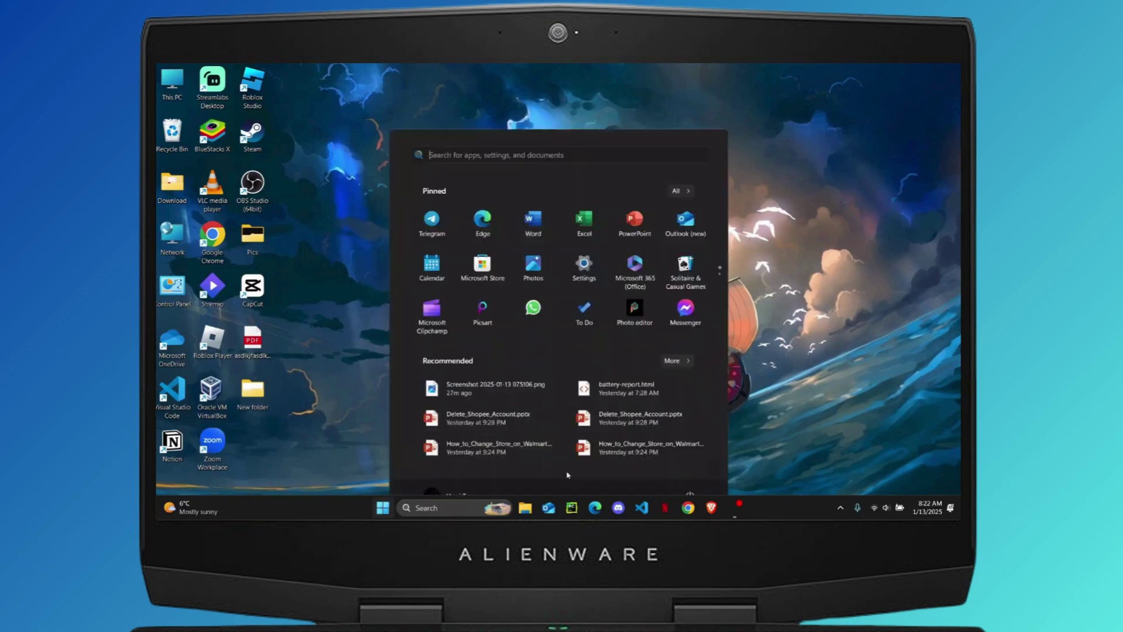
left_click(828, 345)
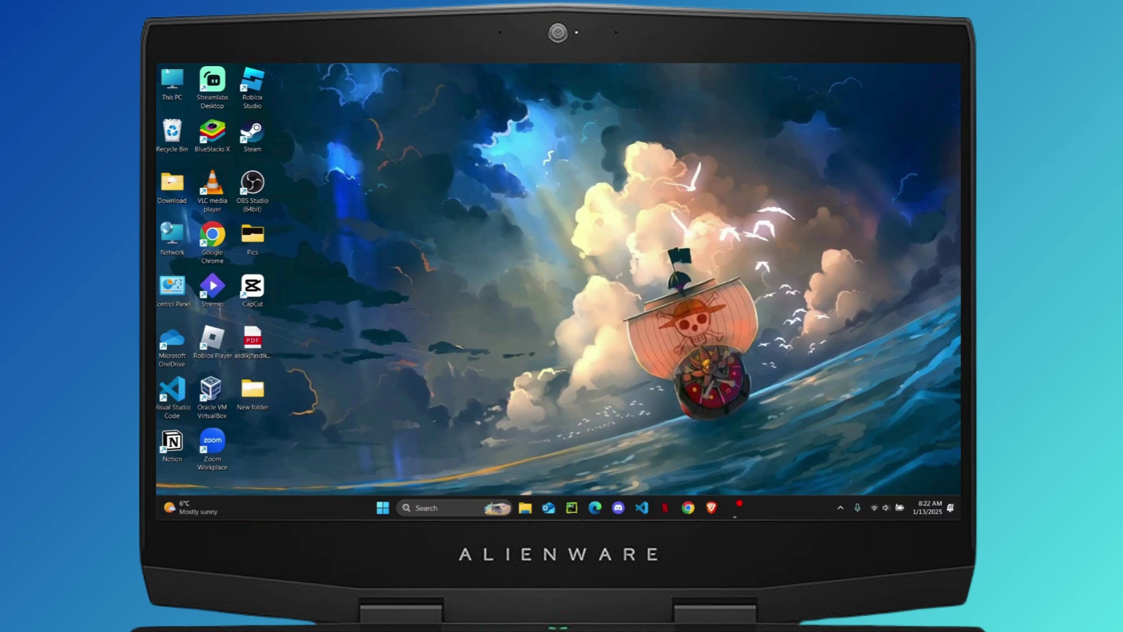
Open This PC's Properties from the desktop and highlight the 8.00 GB installed RAM value
right_click(183, 85)
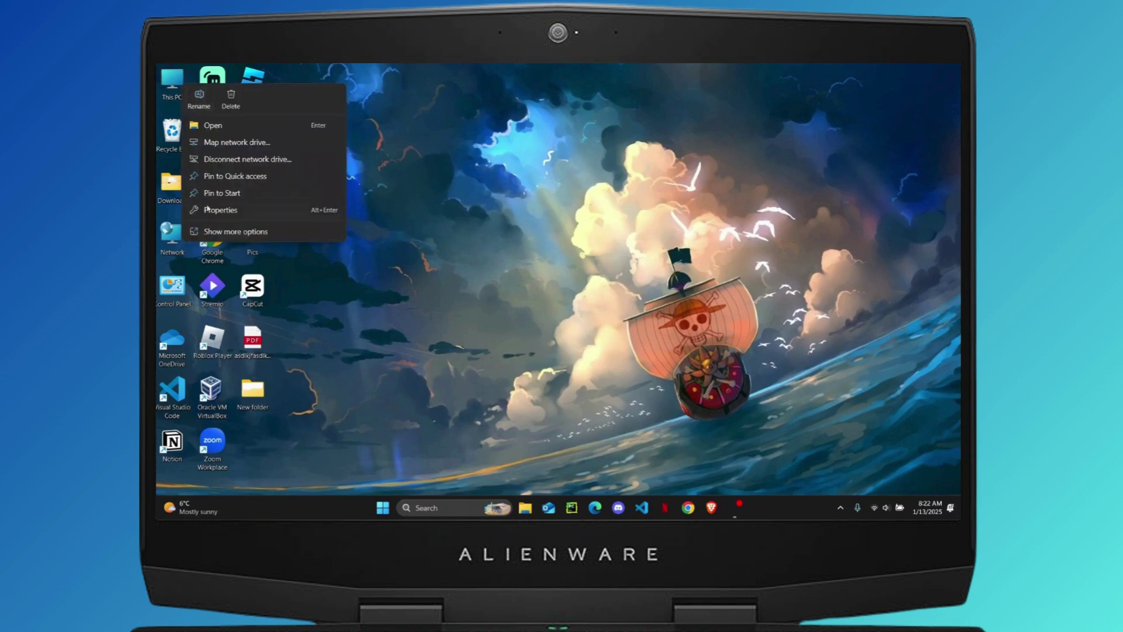
left_click(235, 216)
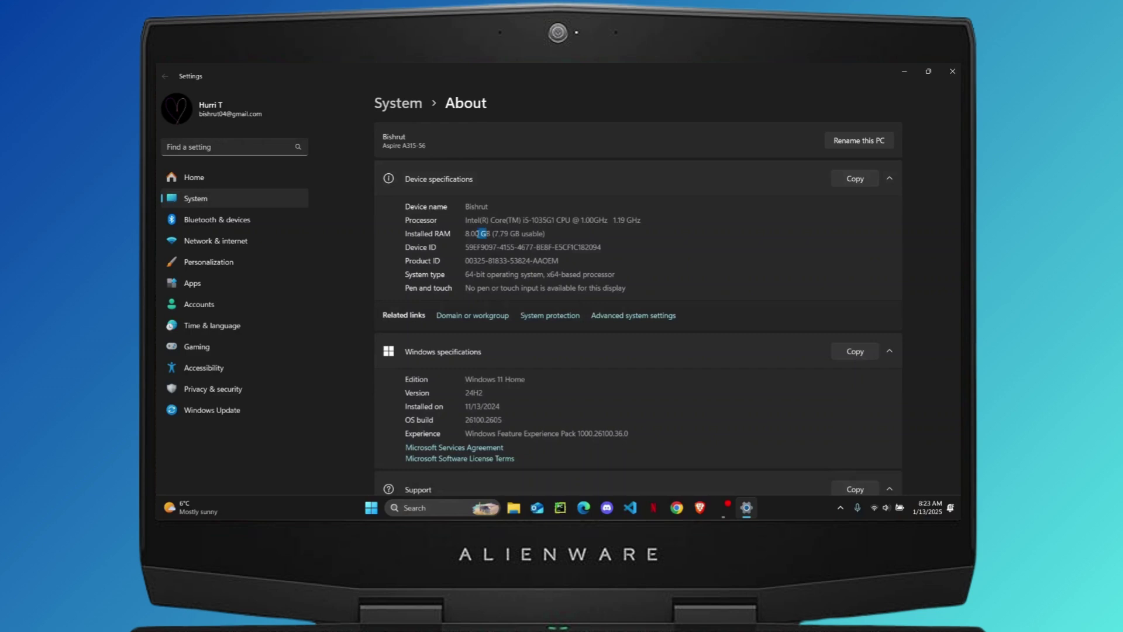
left_click_drag(490, 234, 465, 234)
left_click(600, 221)
Reach Performance Options' Advanced page showing the 4864 MB total paging file size
left_click(632, 316)
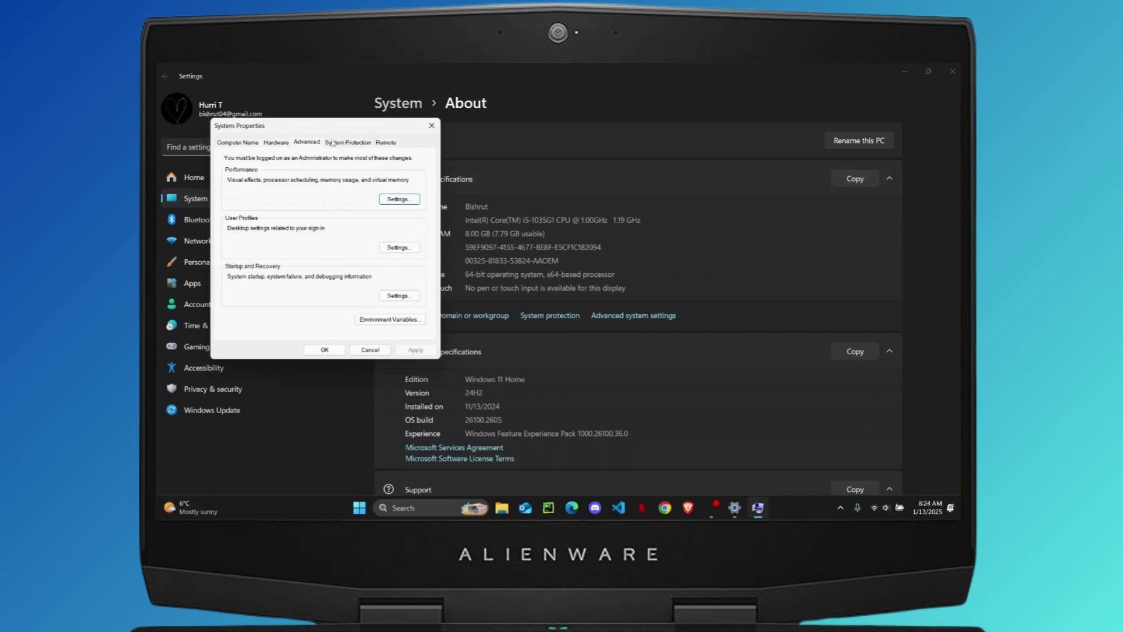
left_click_drag(327, 132, 658, 171)
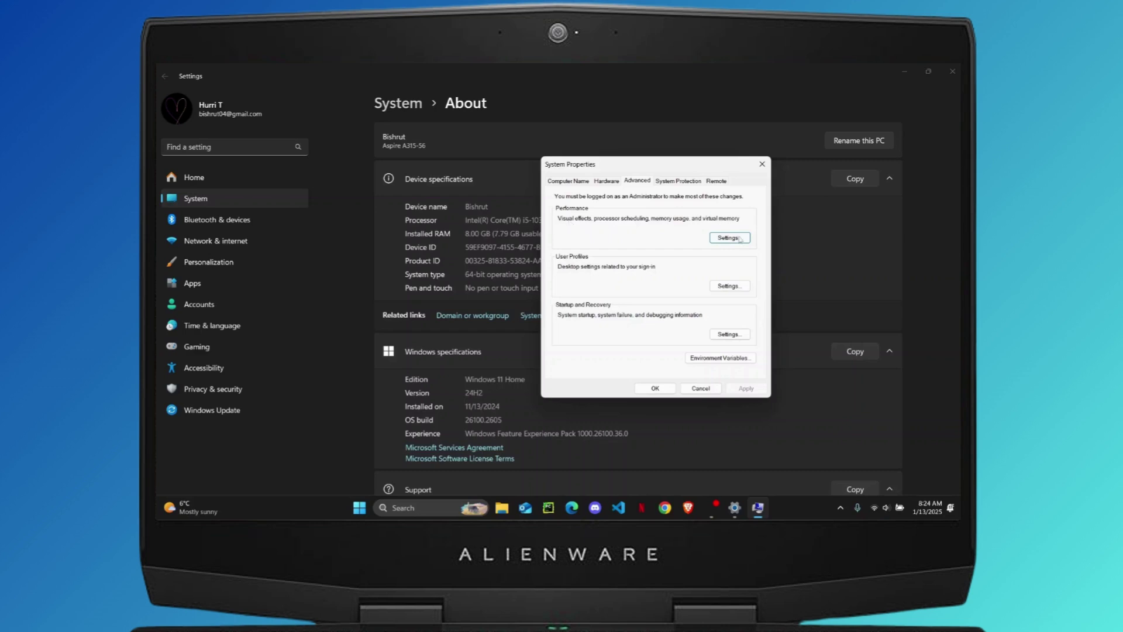
left_click(740, 239)
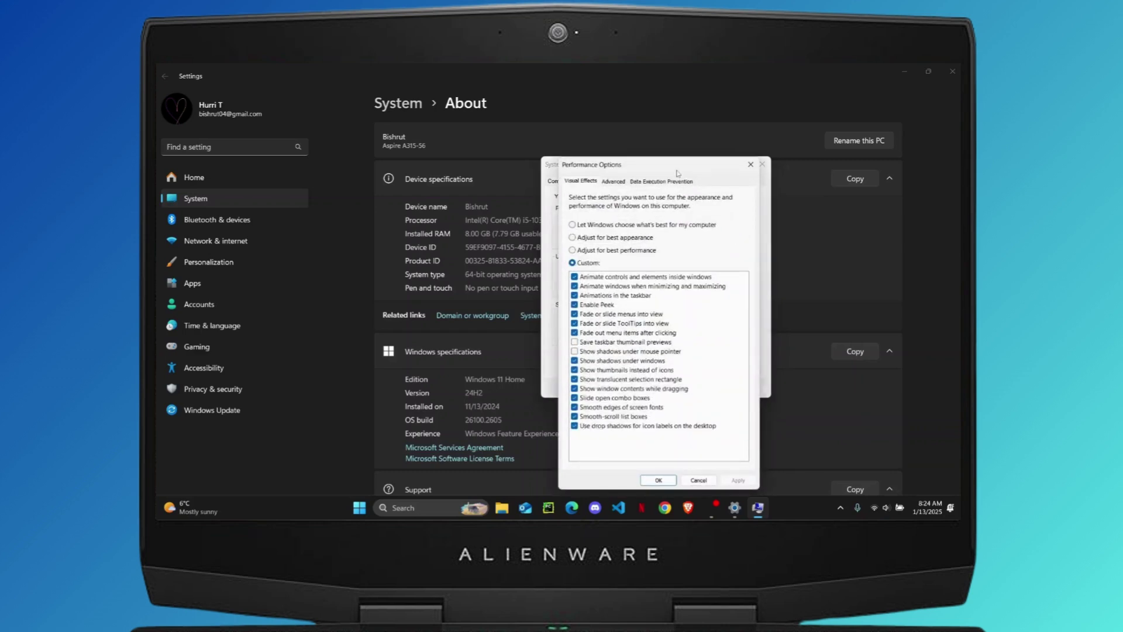
left_click_drag(676, 173, 508, 162)
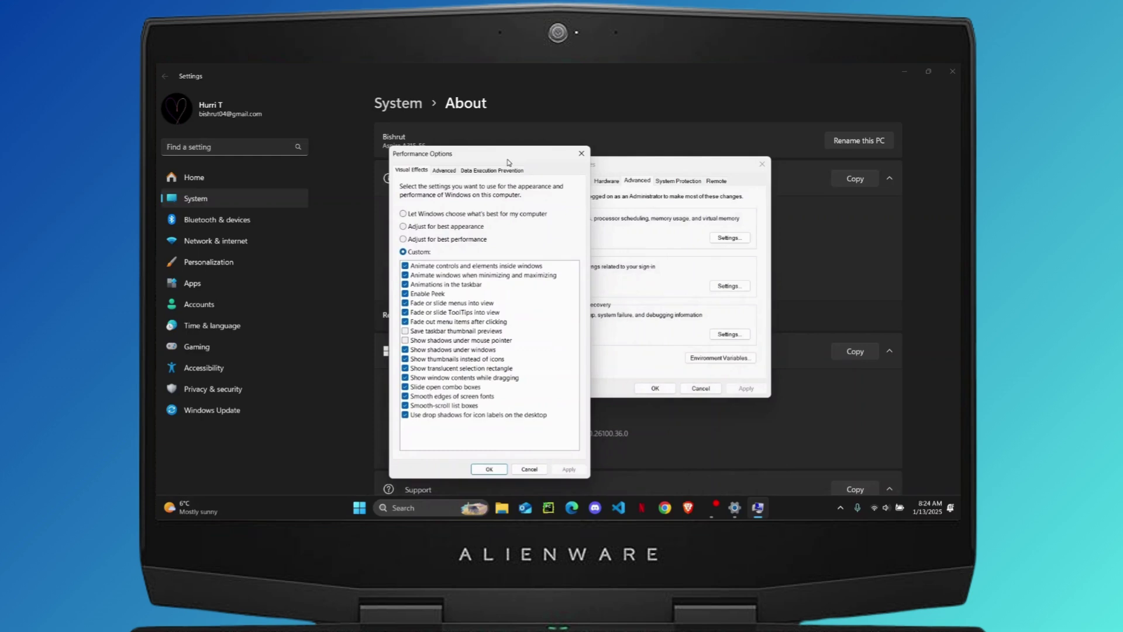
left_click(445, 172)
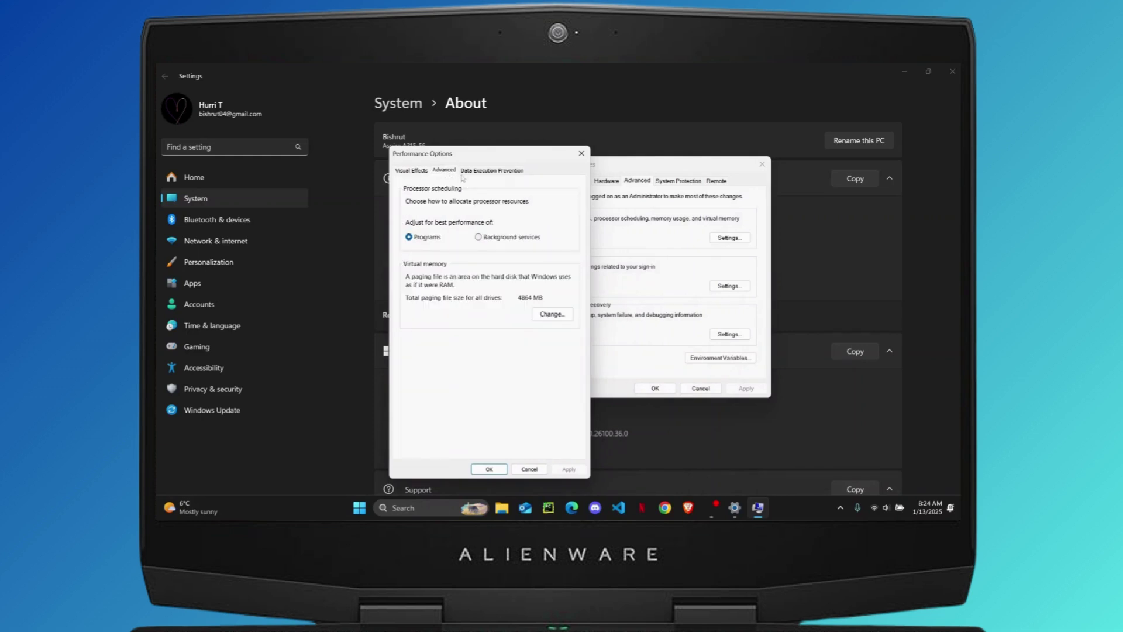
left_click_drag(483, 154, 450, 185)
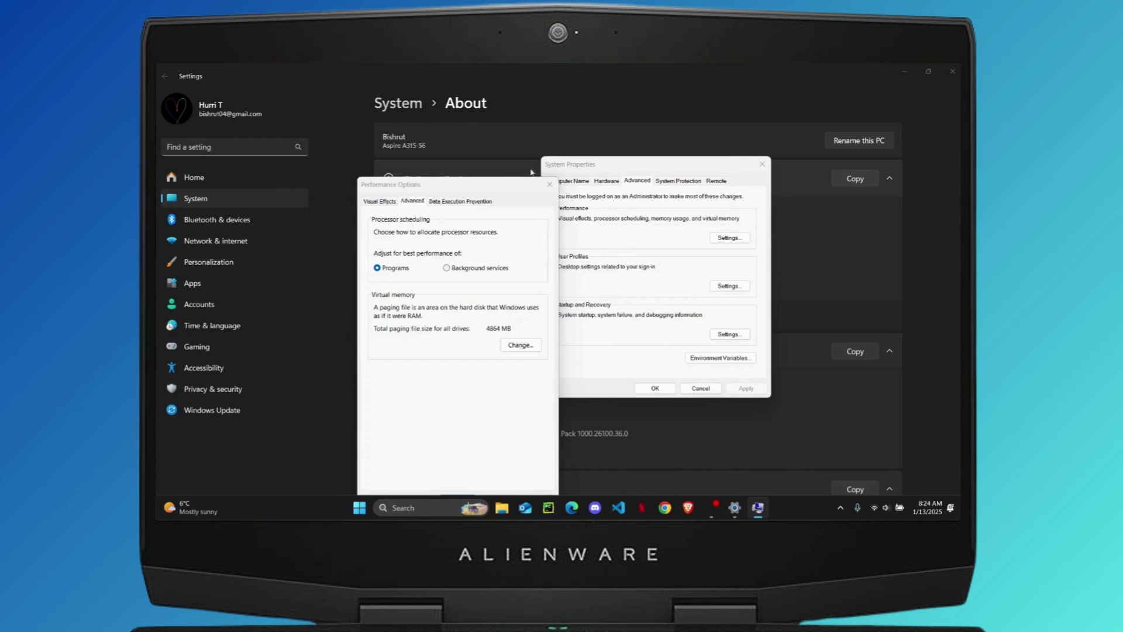
mouse_move(483, 186)
left_mouse_down()
mouse_move(548, 179)
mouse_move(442, 121)
left_mouse_up()
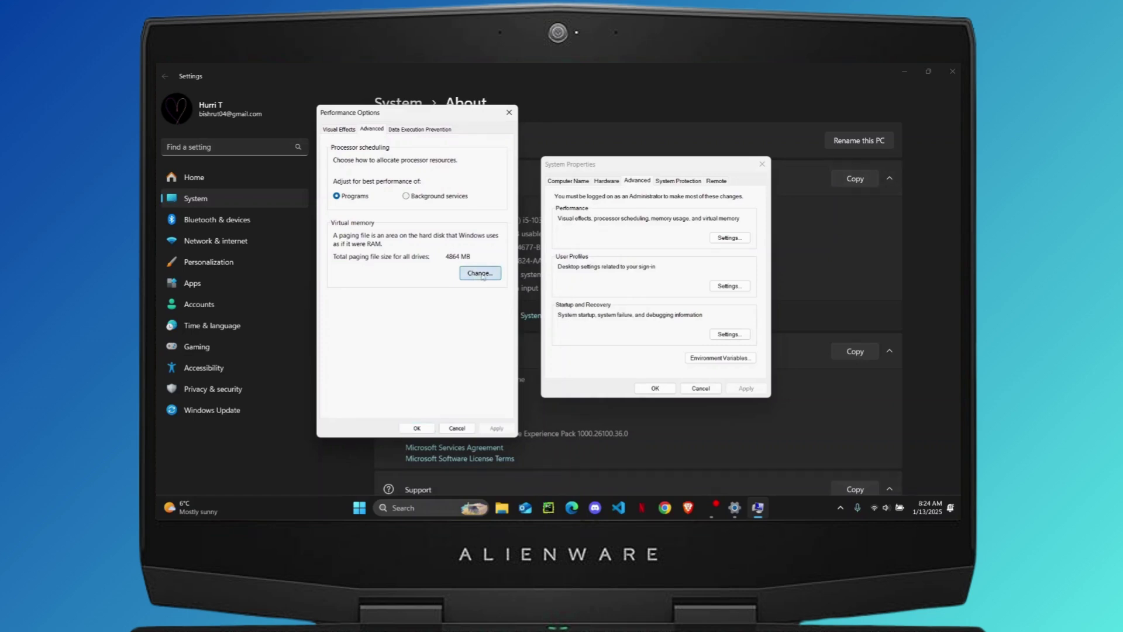
In Virtual Memory, turn off automatic paging file management and choose Custom size for C:
left_click(480, 273)
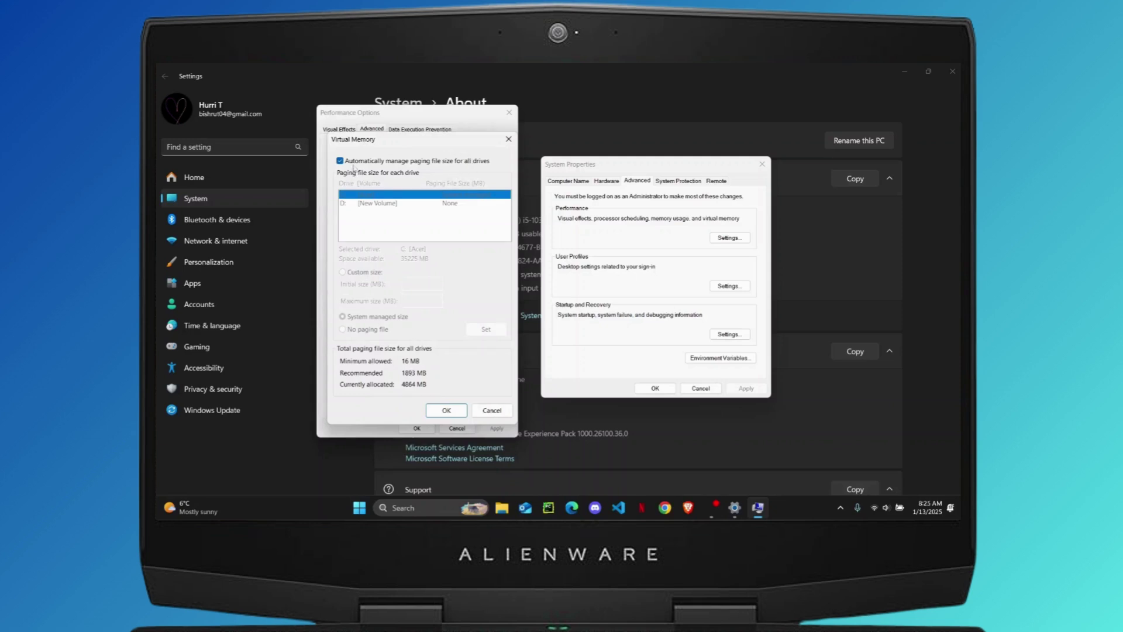
left_click(340, 161)
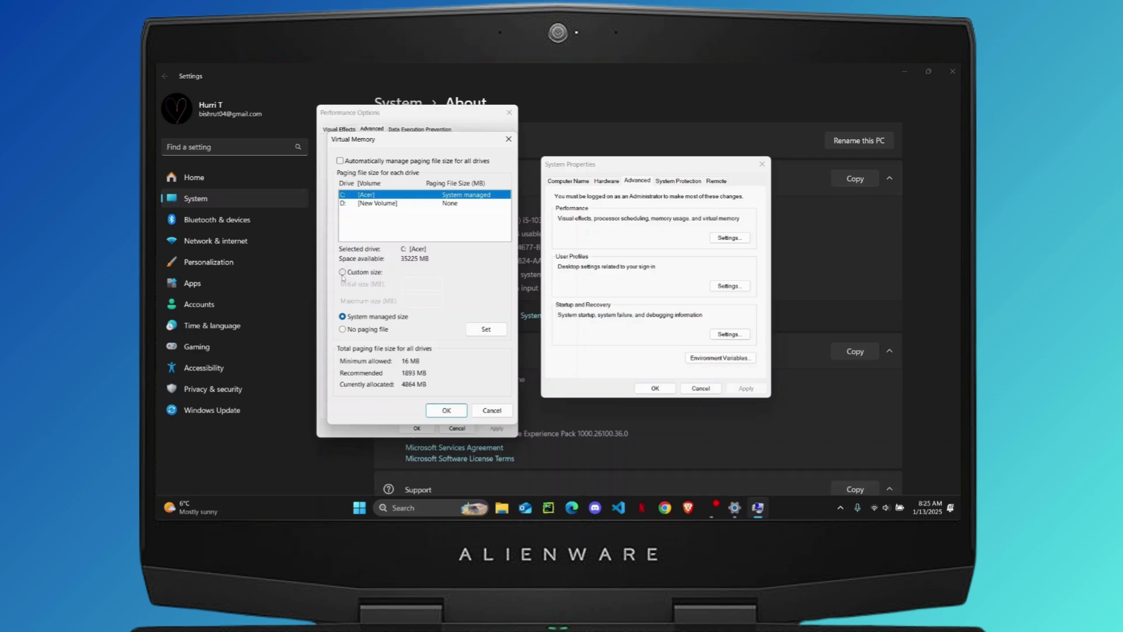
left_click(342, 272)
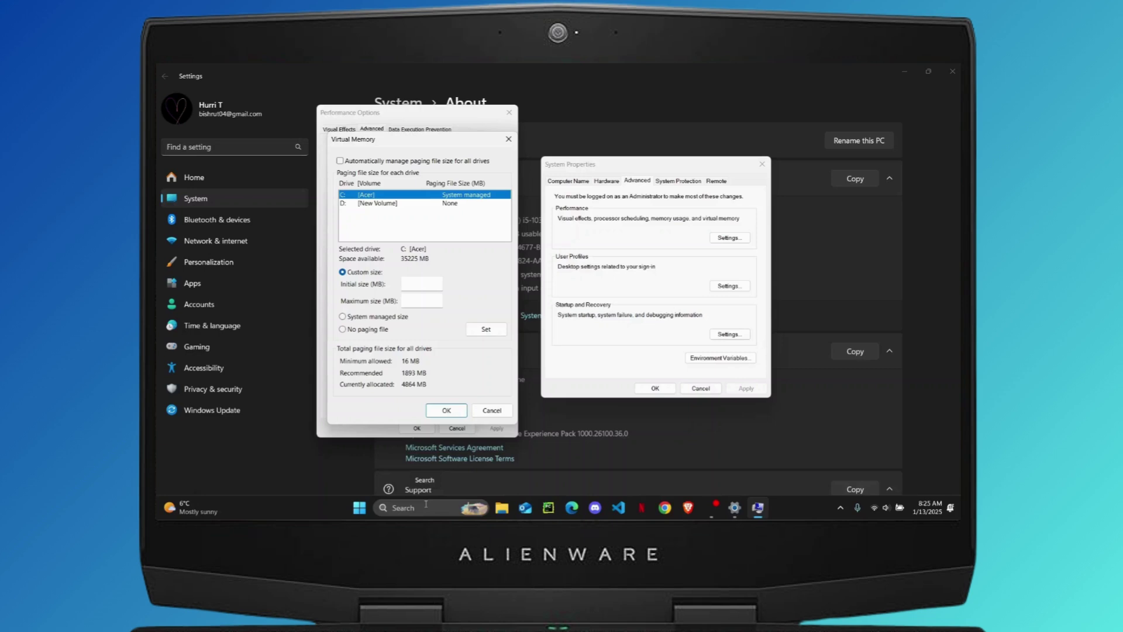
Launch Calculator and compute 8 × 1024 × 1.5 = 12,288 for the initial size
left_click(426, 506)
type("calculator")
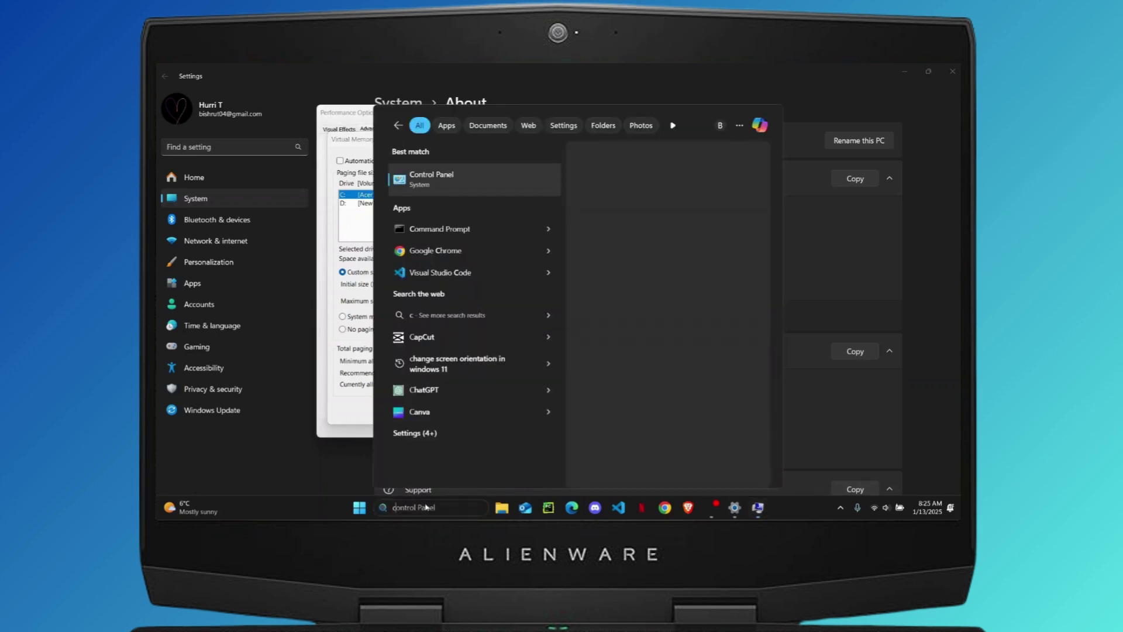
key("Return")
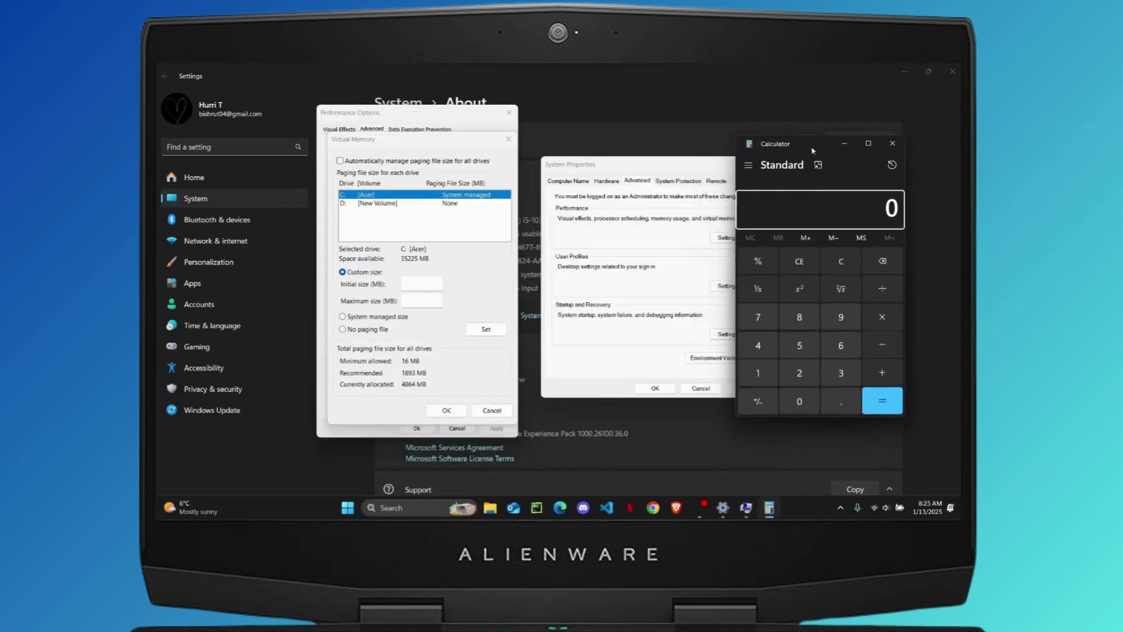
left_click(808, 319)
type("1,024")
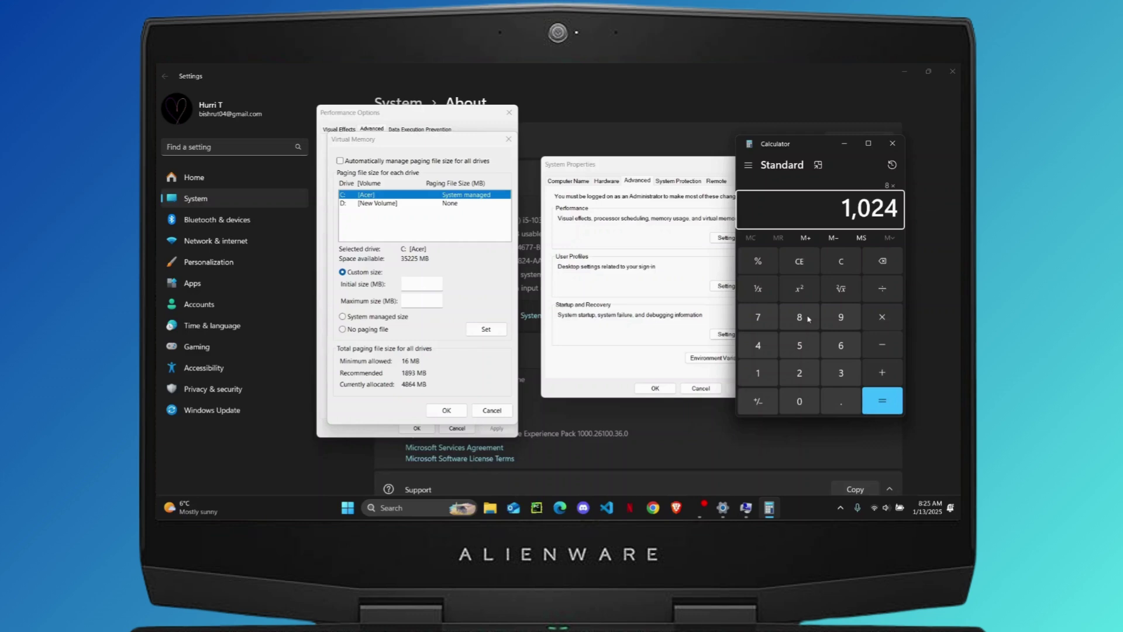
key("Return")
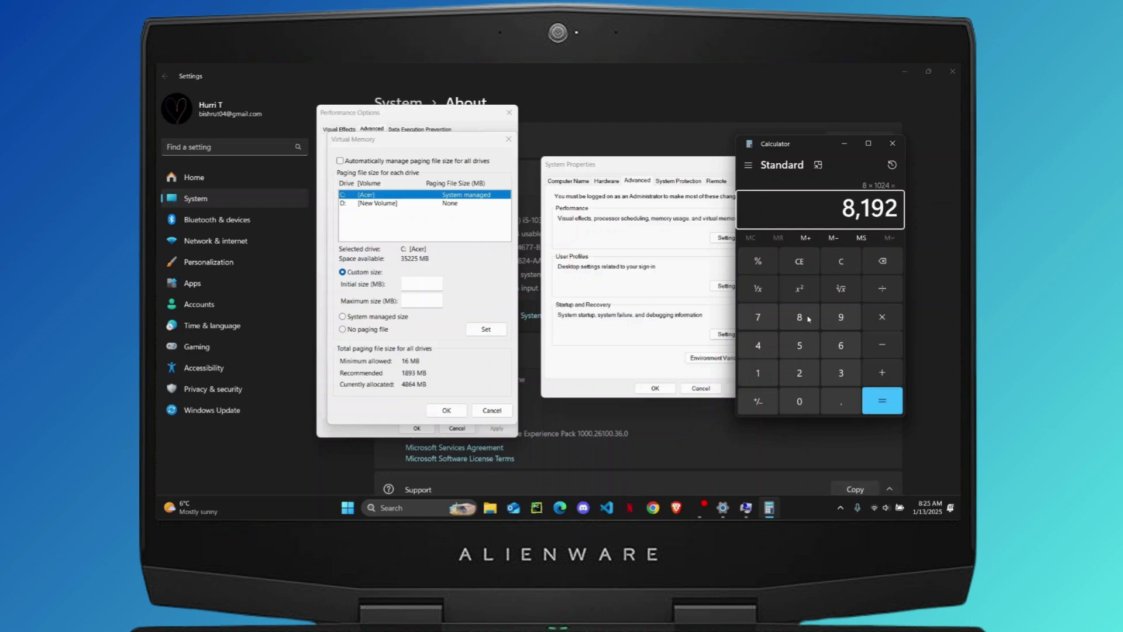
type("*1.5")
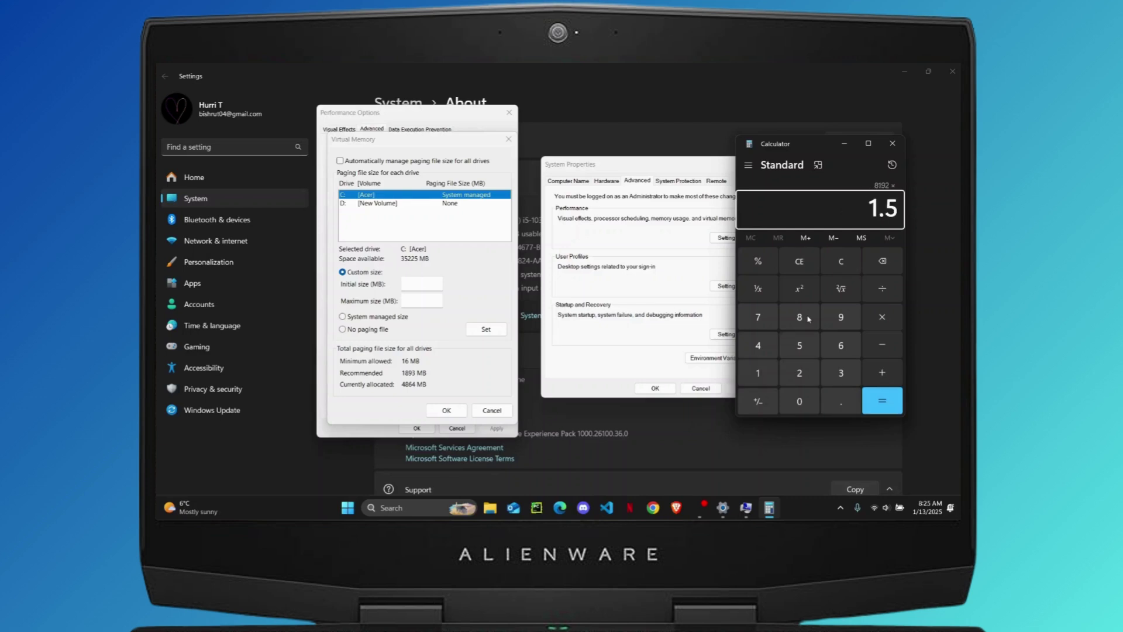
key("Return")
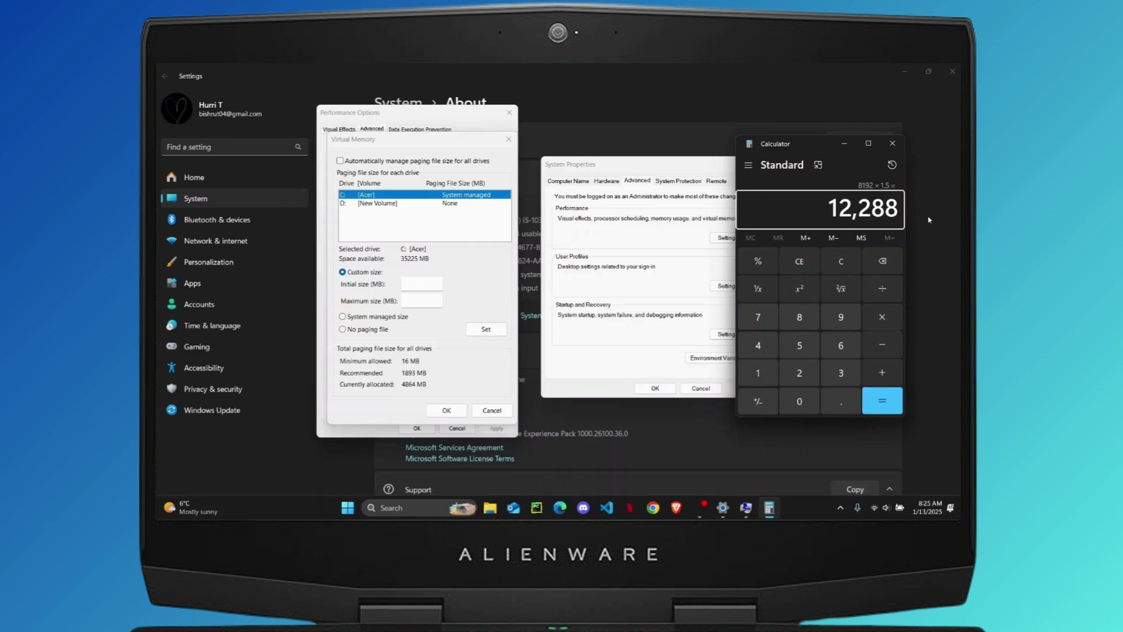
Enter 12288 as C:'s initial size, then compute 12288 × 3 = 36,864 in Calculator
left_click(420, 280)
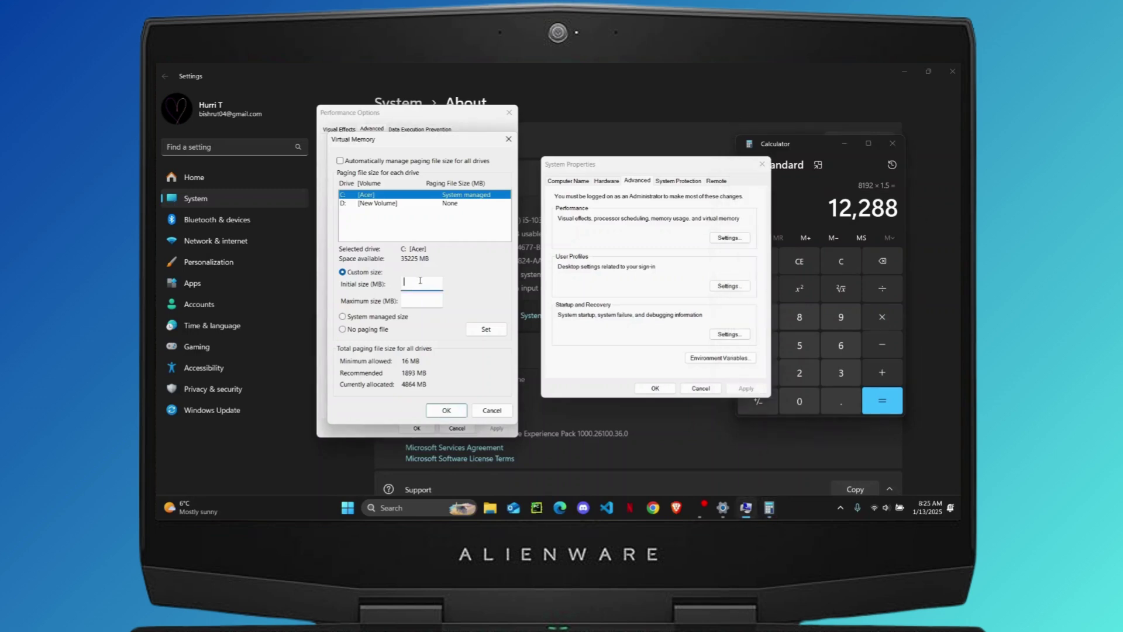
type("12")
type("288")
left_click(841, 345)
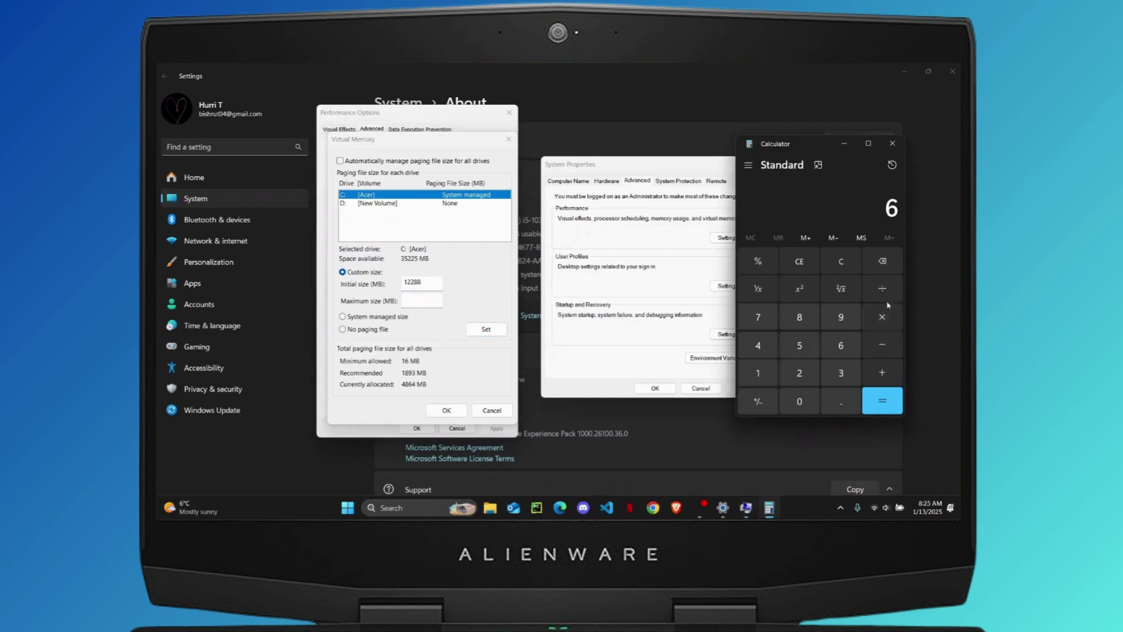
left_click(882, 261)
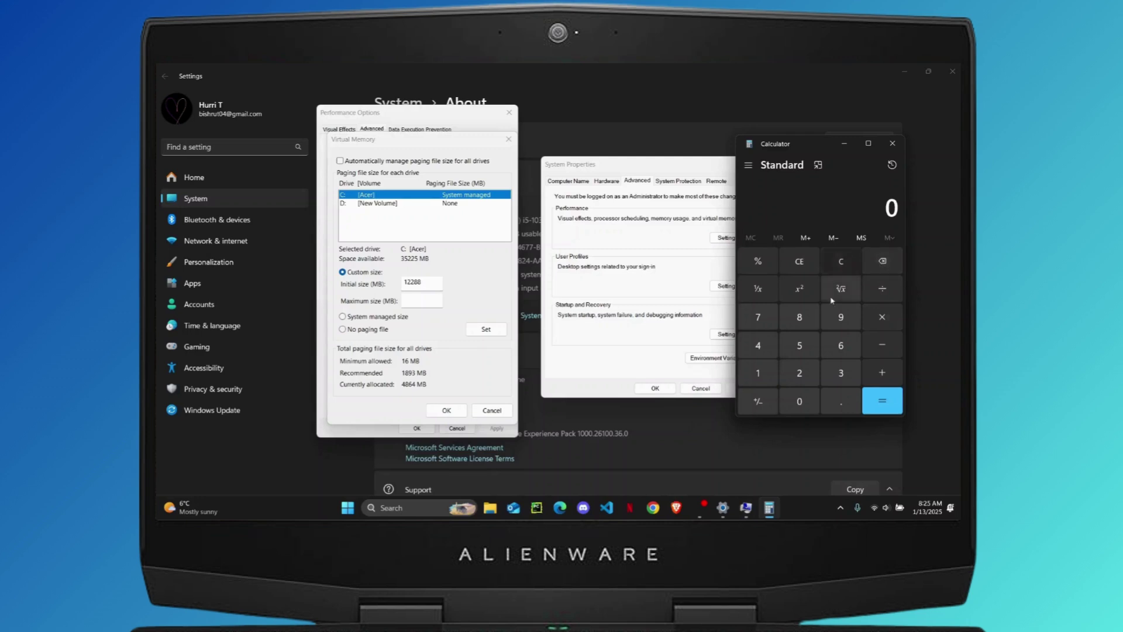
left_click(765, 375)
type("2")
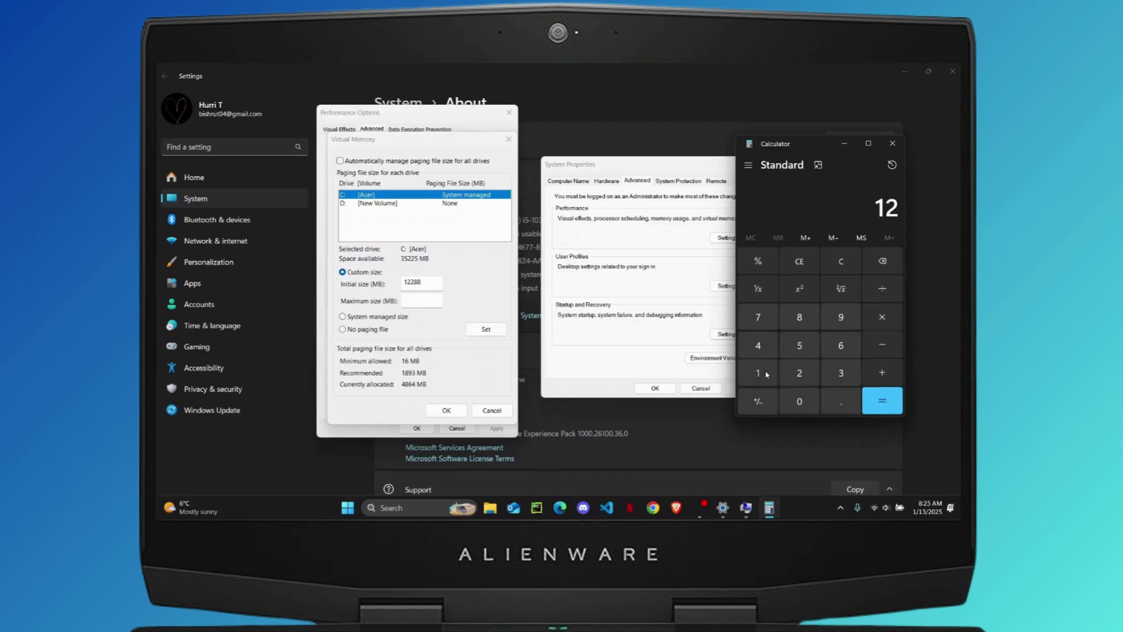
type("288")
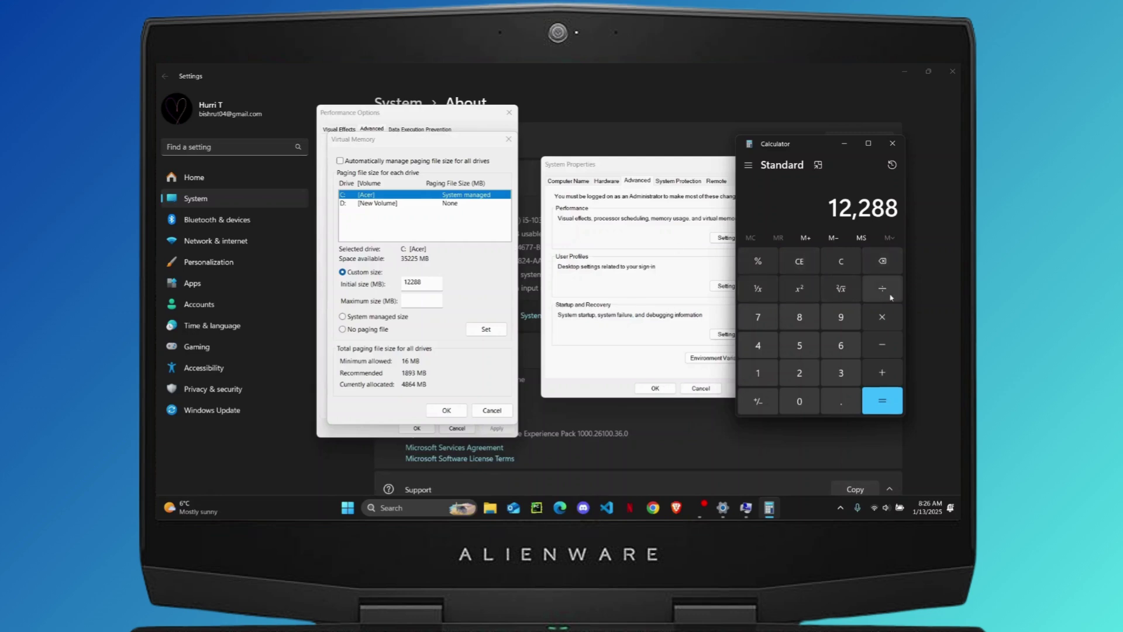
type("*3")
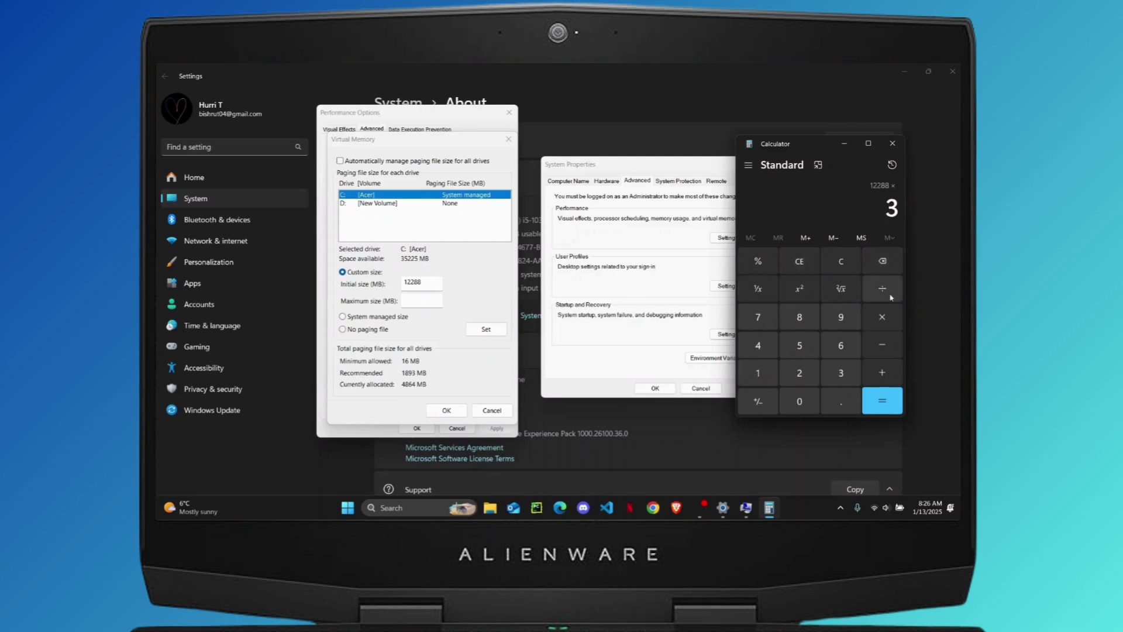
key("Return")
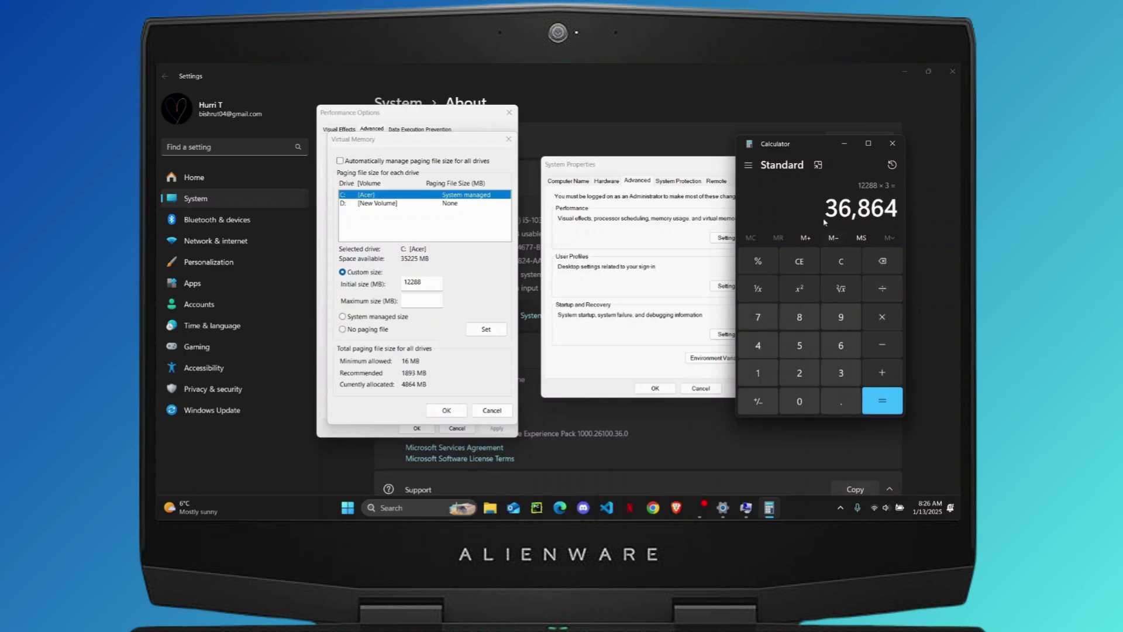
Enter 36864 MB as the C: drive's maximum paging file size
left_click(409, 303)
type("36864")
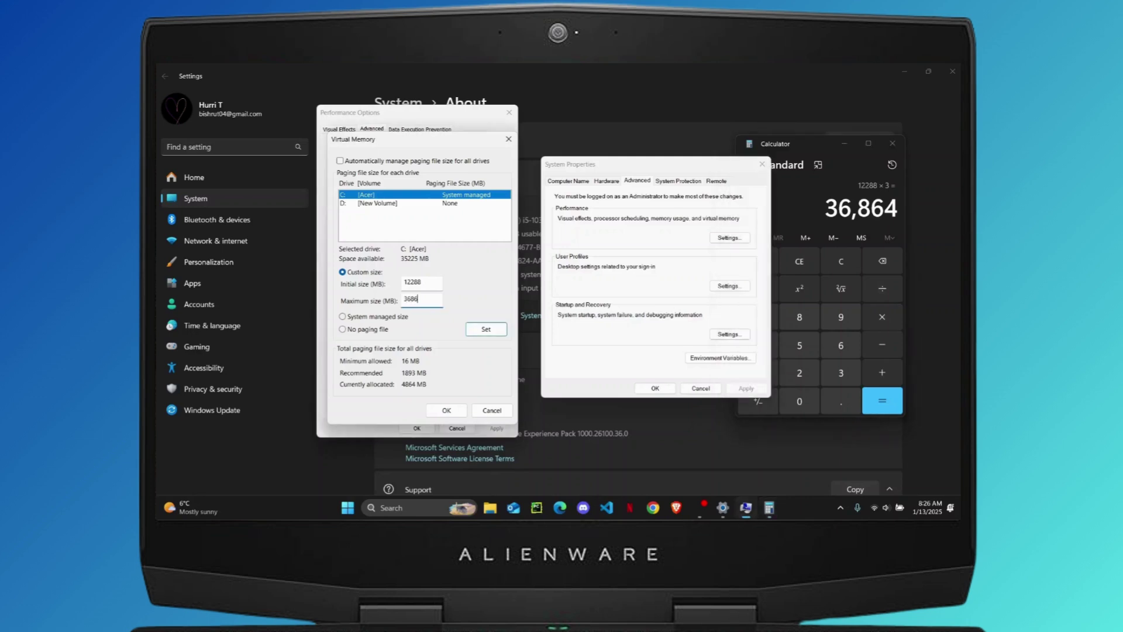